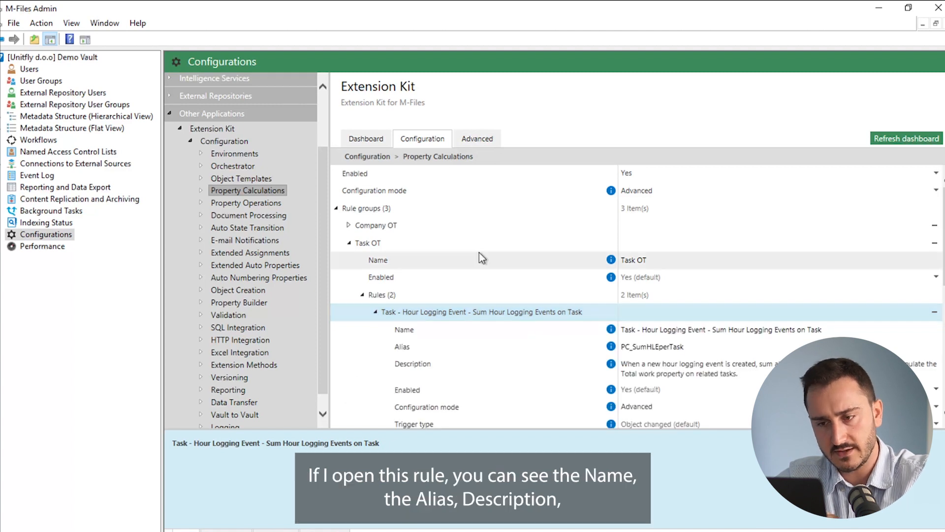
- Examine the trigger type, mode, update option and trigger object of the rule that sums hour logging events on tasks
{"action": "scroll", "coordinate": [482, 257], "scroll_direction": "down", "scroll_amount": 1}
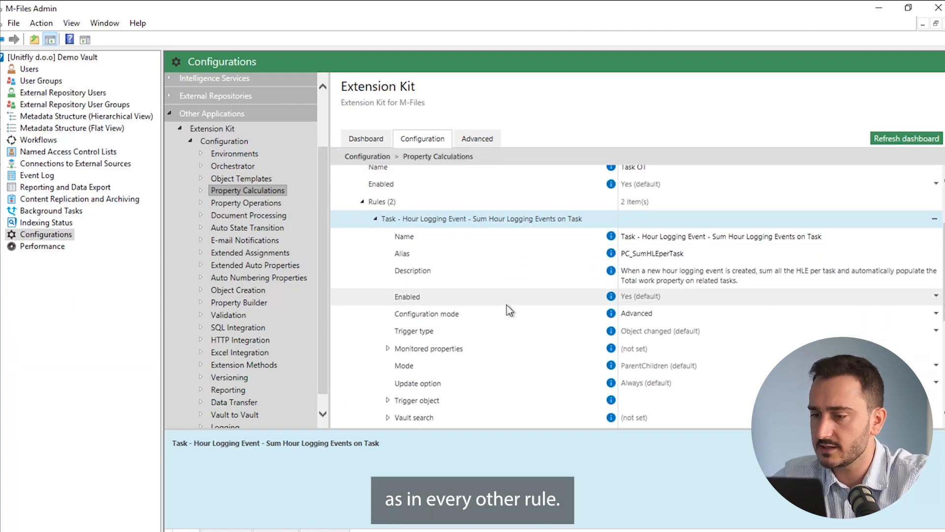
{"action": "scroll", "coordinate": [508, 306], "scroll_direction": "down", "scroll_amount": 1}
{"action": "scroll", "coordinate": [515, 283], "scroll_direction": "down", "scroll_amount": 1}
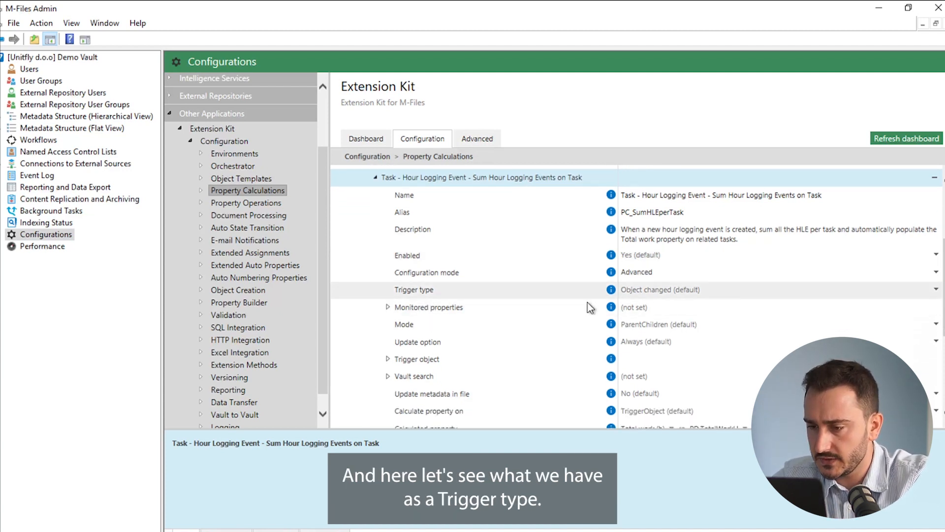
{"action": "scroll", "coordinate": [436, 300], "scroll_direction": "down", "scroll_amount": 1}
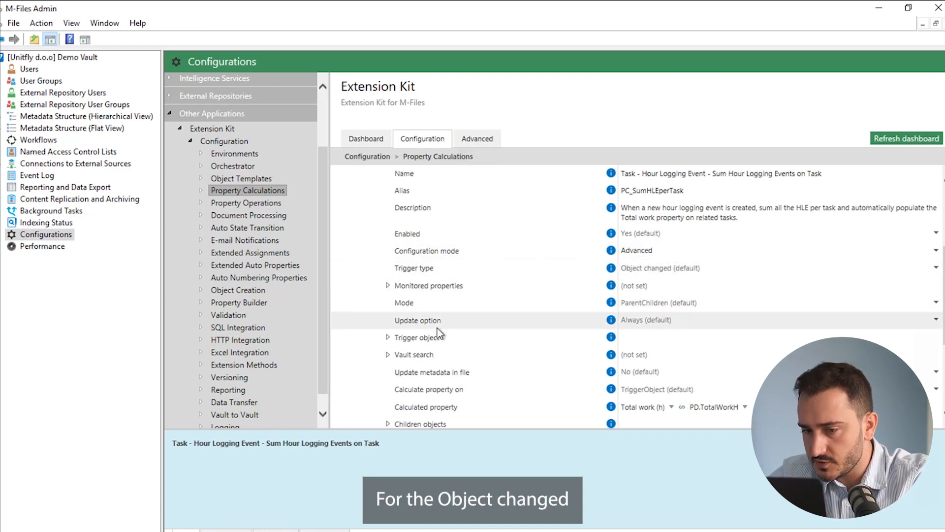
{"action": "left_click", "coordinate": [386, 338]}
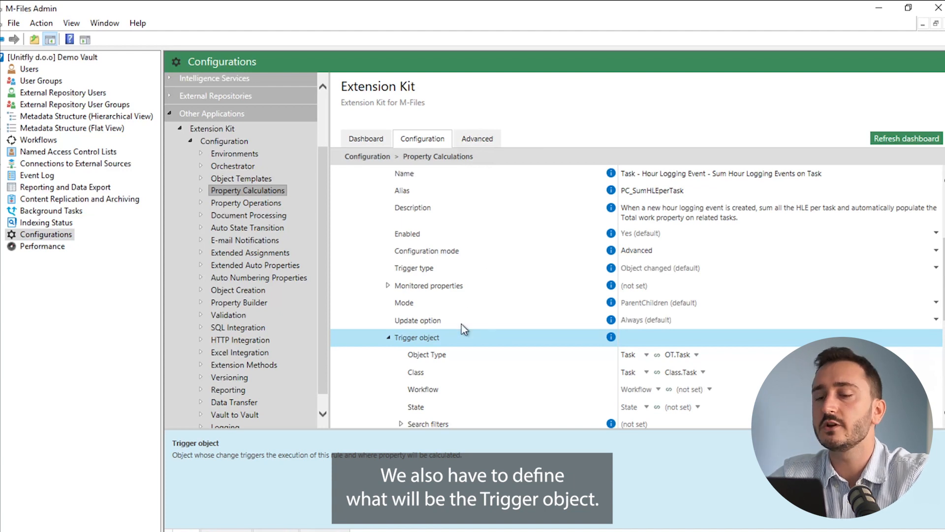
{"action": "scroll", "coordinate": [462, 327], "scroll_direction": "down", "scroll_amount": 2}
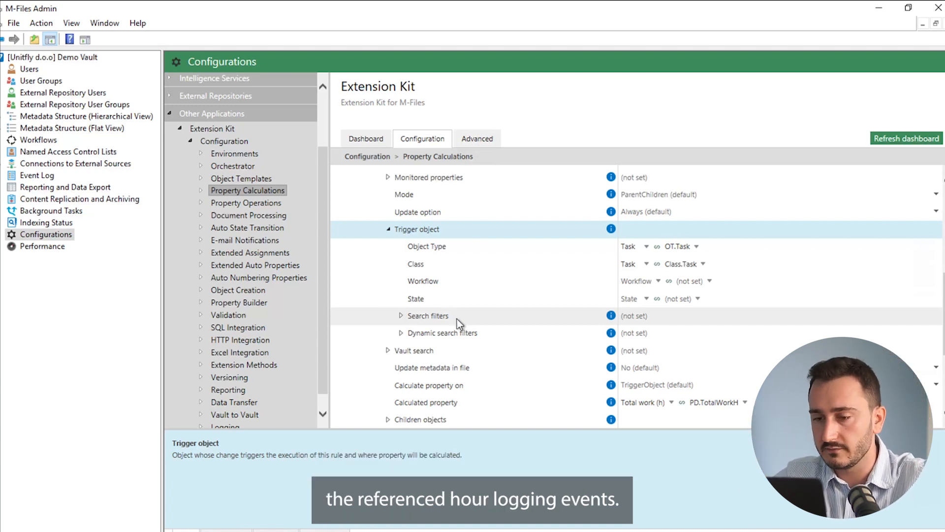
{"action": "left_click", "coordinate": [388, 229]}
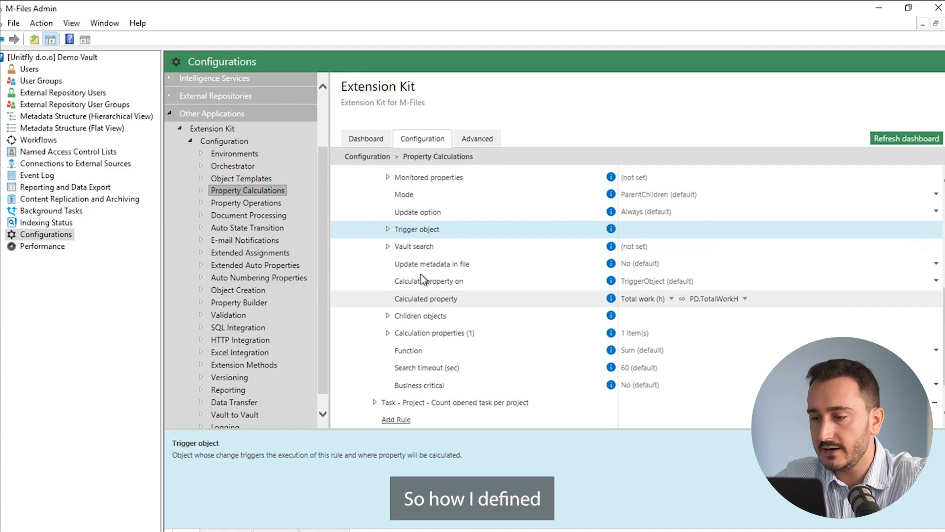
- Examine the rule's children objects settings, including the available relationship modes, the relationship property, object type and class
{"action": "scroll", "coordinate": [471, 243], "scroll_direction": "down", "scroll_amount": 1}
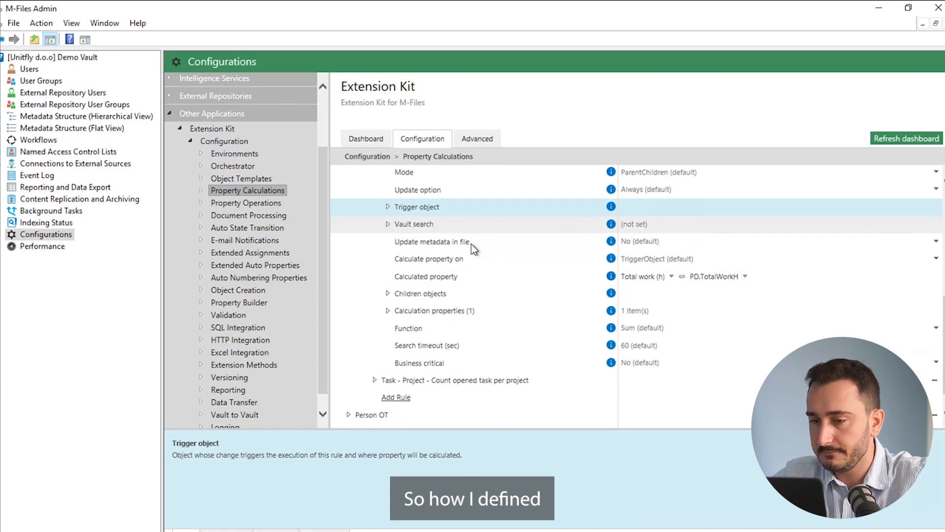
{"action": "left_click", "coordinate": [388, 294]}
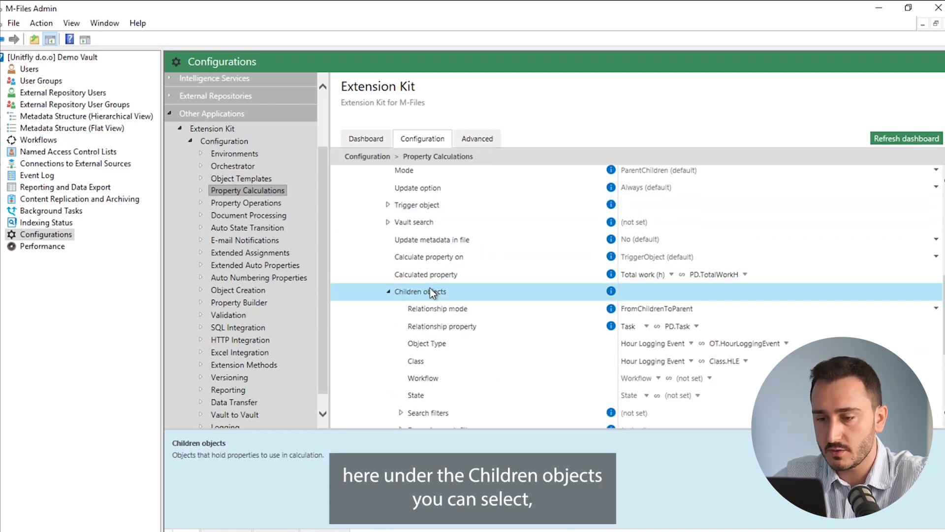
{"action": "scroll", "coordinate": [431, 292], "scroll_direction": "down", "scroll_amount": 1}
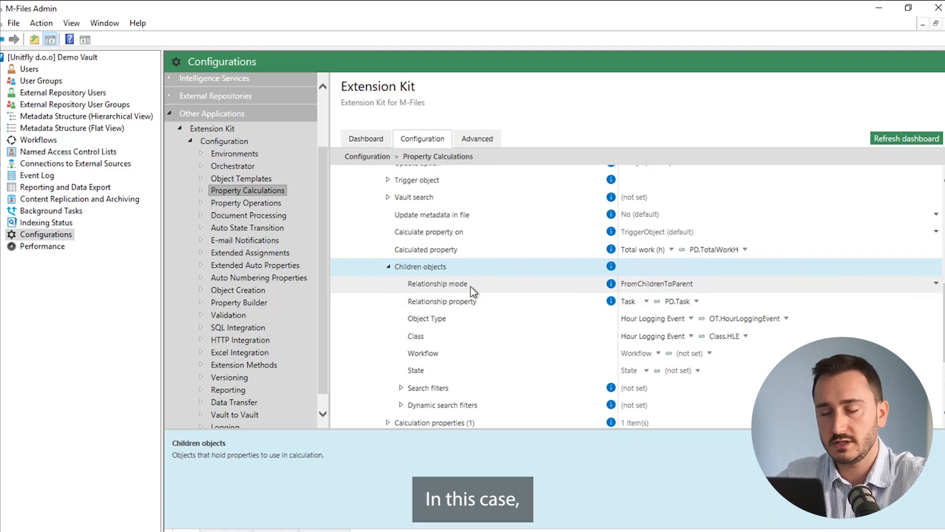
{"action": "left_click", "coordinate": [679, 284]}
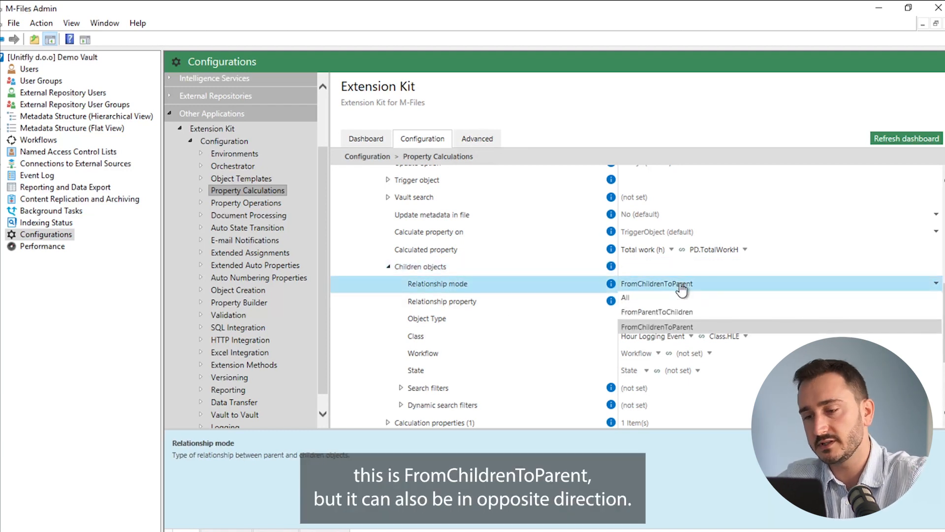
{"action": "left_click", "coordinate": [682, 290]}
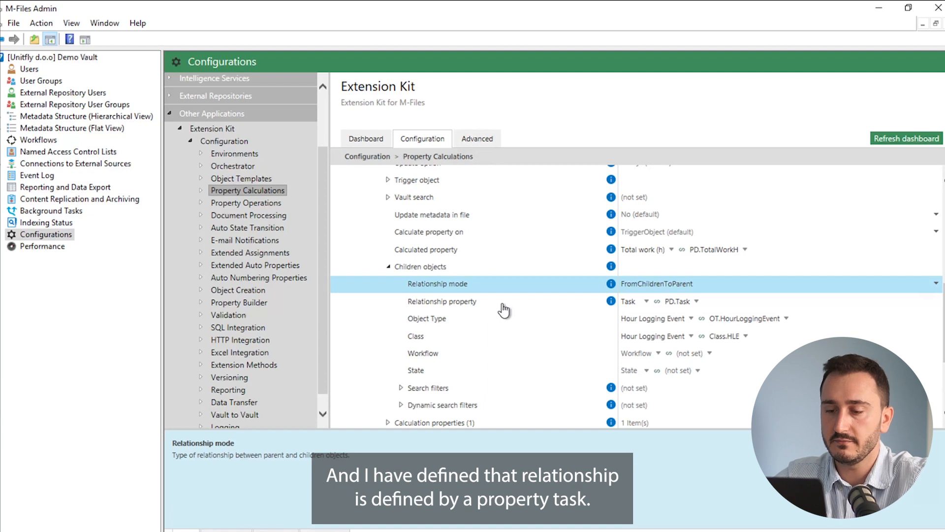
{"action": "scroll", "coordinate": [505, 306], "scroll_direction": "down", "scroll_amount": 1}
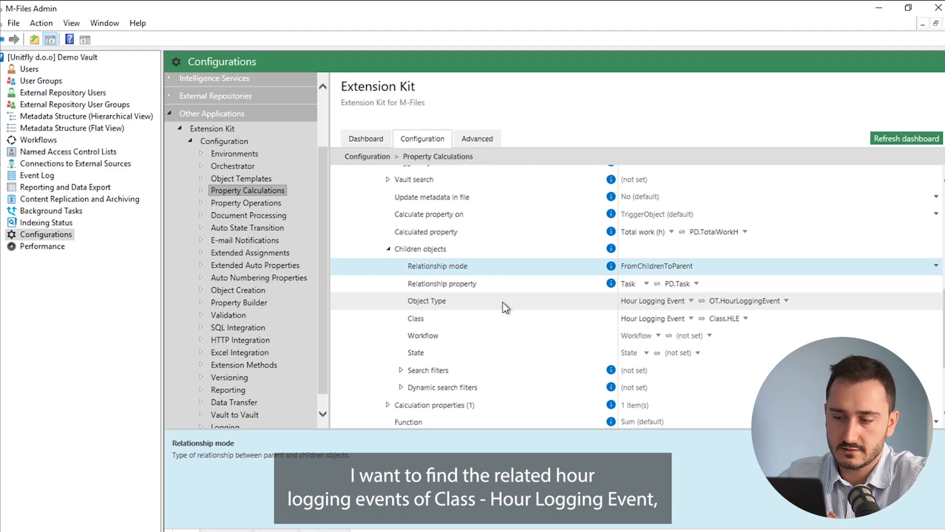
{"action": "scroll", "coordinate": [503, 302], "scroll_direction": "down", "scroll_amount": 1}
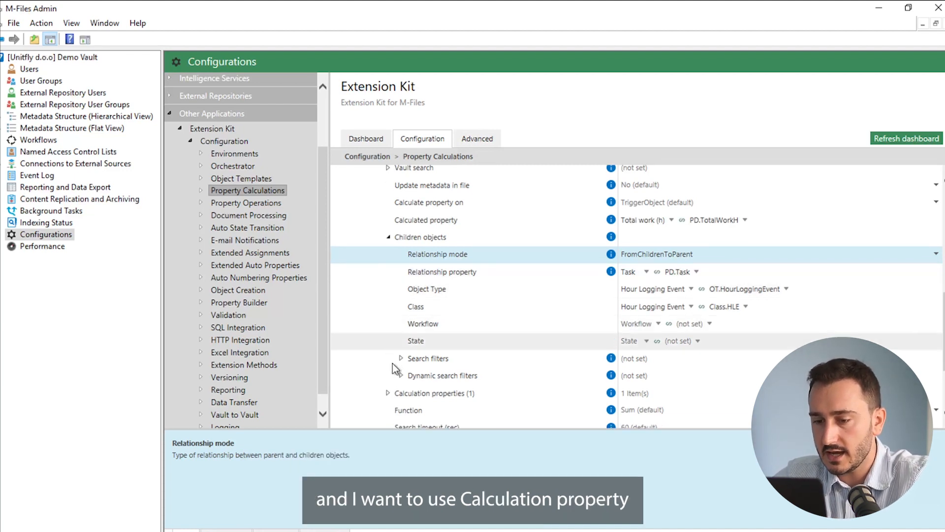
- Examine the rule's calculation properties and the calculated property that stores the result
{"action": "left_click", "coordinate": [389, 394]}
{"action": "scroll", "coordinate": [468, 362], "scroll_direction": "down", "scroll_amount": 1}
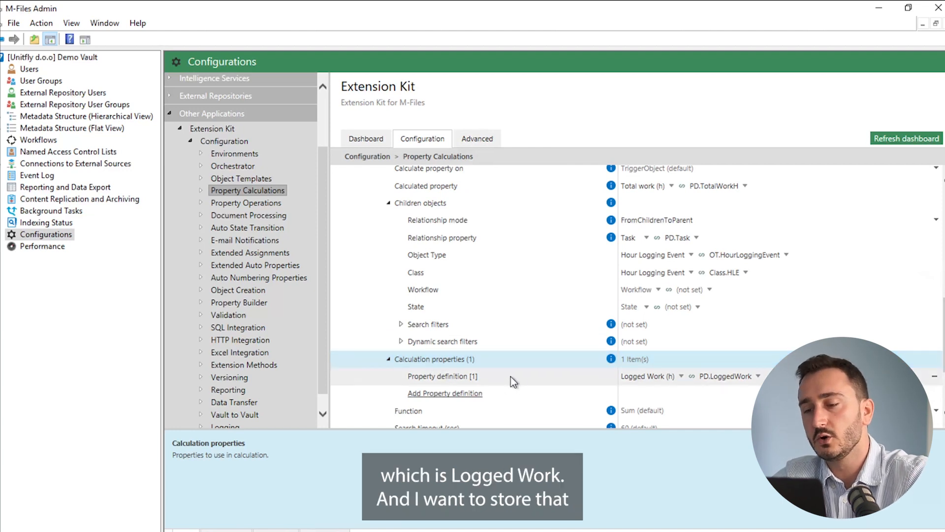
{"action": "scroll", "coordinate": [492, 377], "scroll_direction": "up", "scroll_amount": 3}
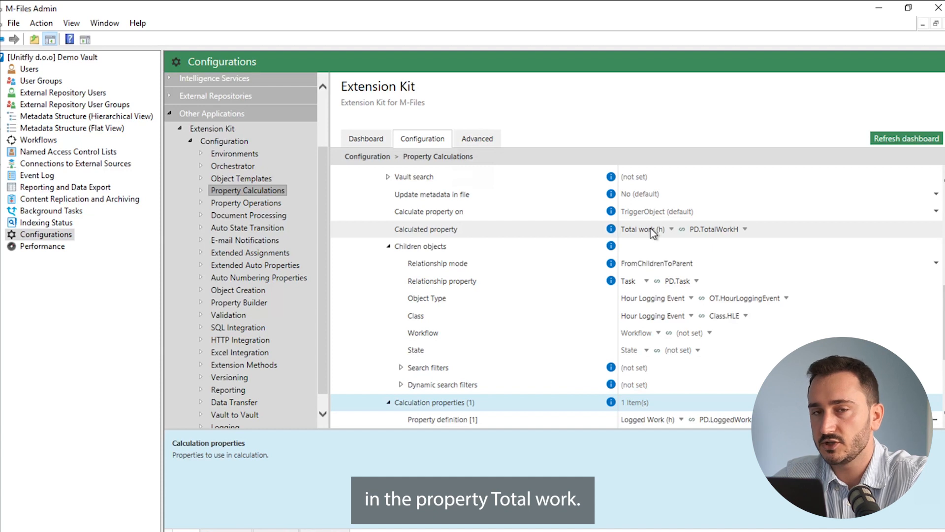
- Switch to the M-Files vault and inspect the metadata of Task for video and the hour logging event Task for video 1
{"action": "mouse_move", "coordinate": [231, 531]}
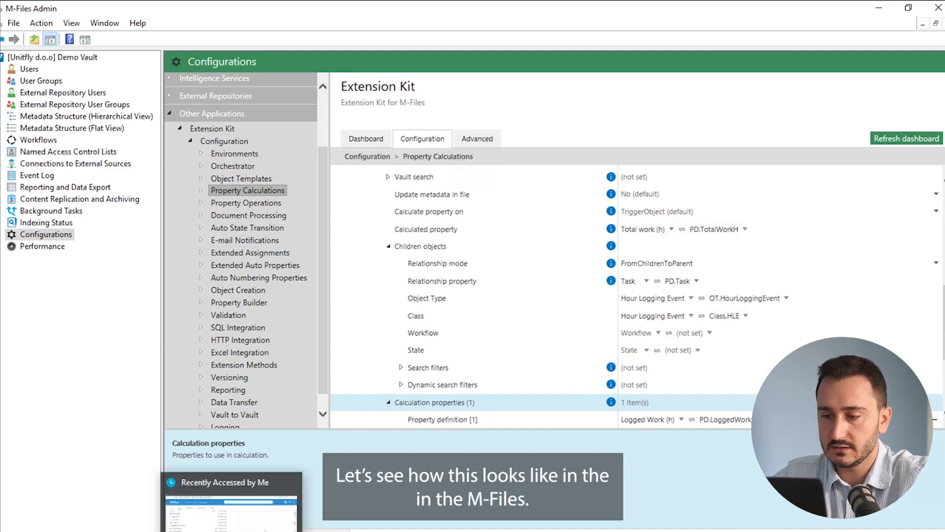
{"action": "left_click", "coordinate": [232, 506]}
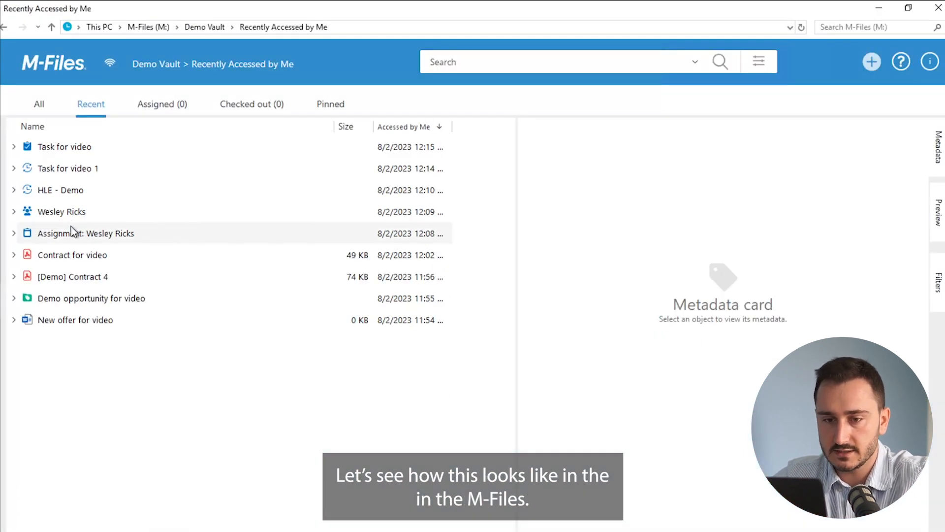
{"action": "left_click", "coordinate": [74, 147]}
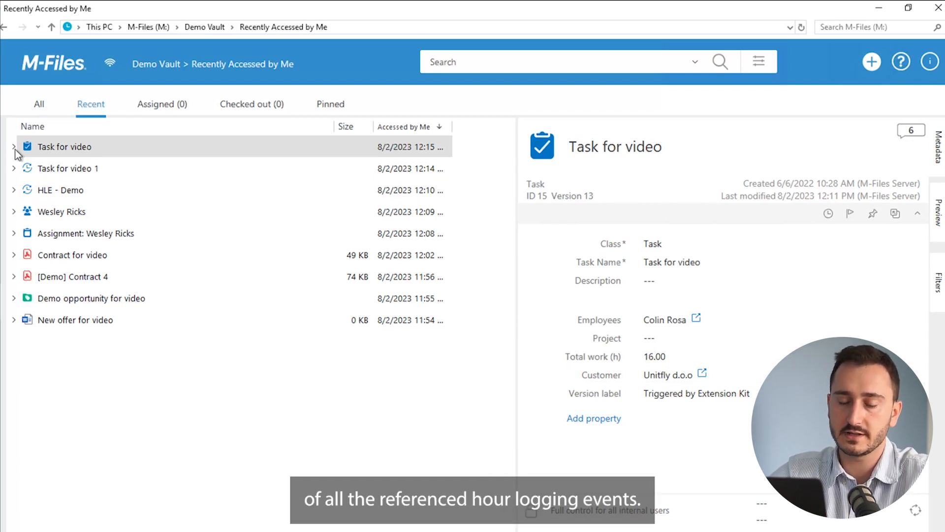
{"action": "left_click", "coordinate": [49, 168]}
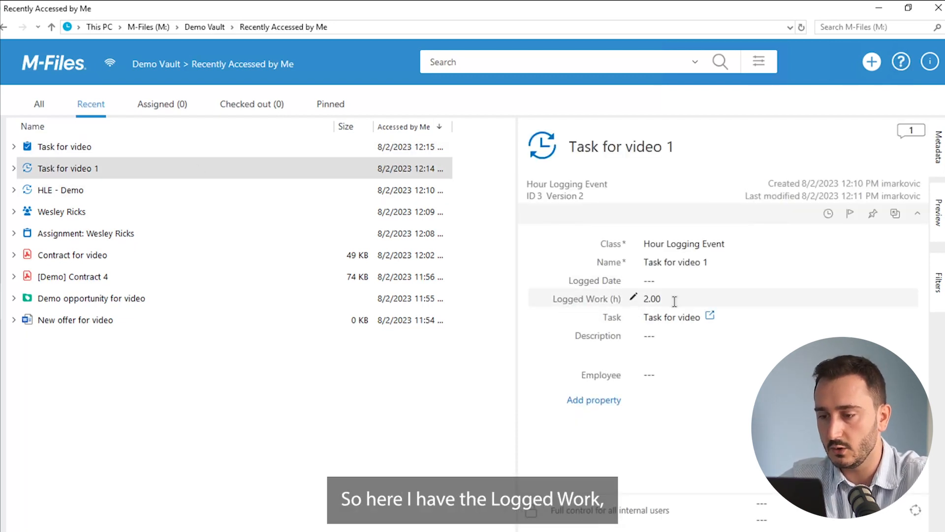
{"action": "left_click", "coordinate": [88, 148]}
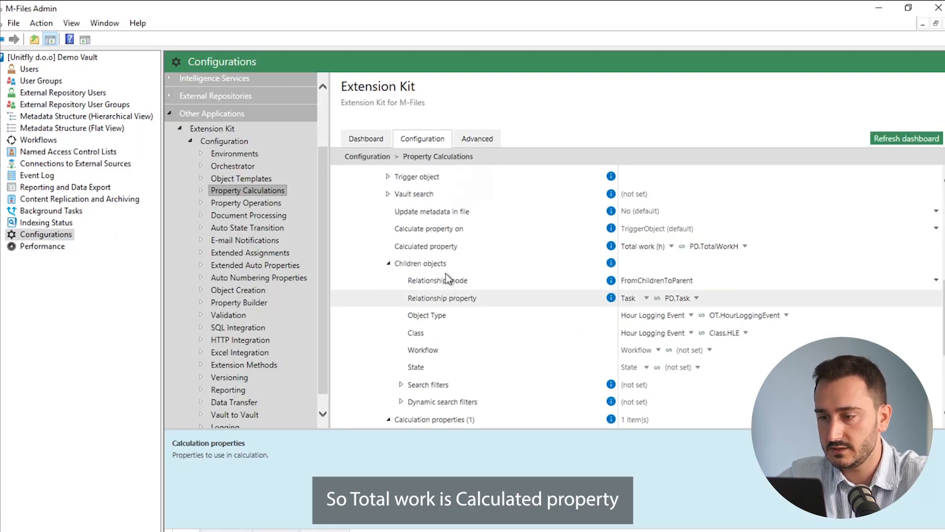
- In M-Files Admin, collapse the children objects and calculation properties and examine the functions available for the rule
{"action": "scroll", "coordinate": [503, 249], "scroll_direction": "down", "scroll_amount": 2}
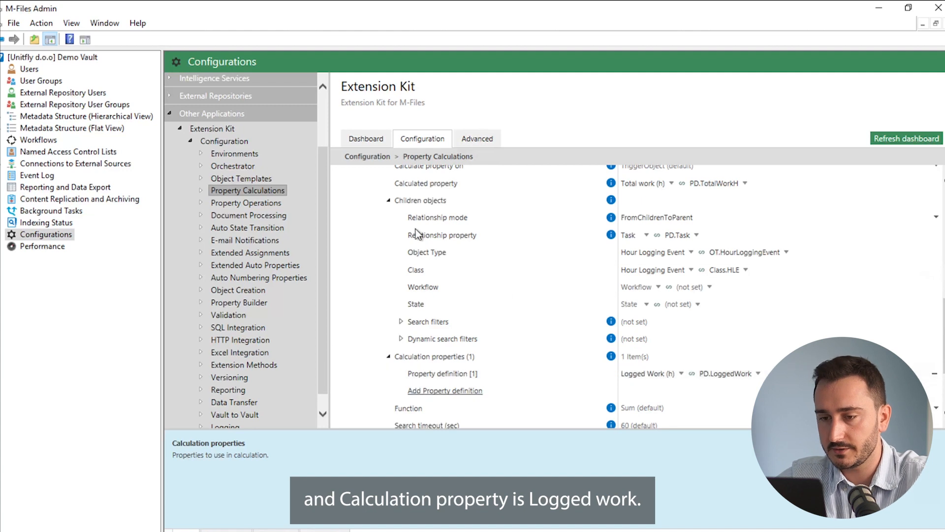
{"action": "left_click", "coordinate": [388, 200]}
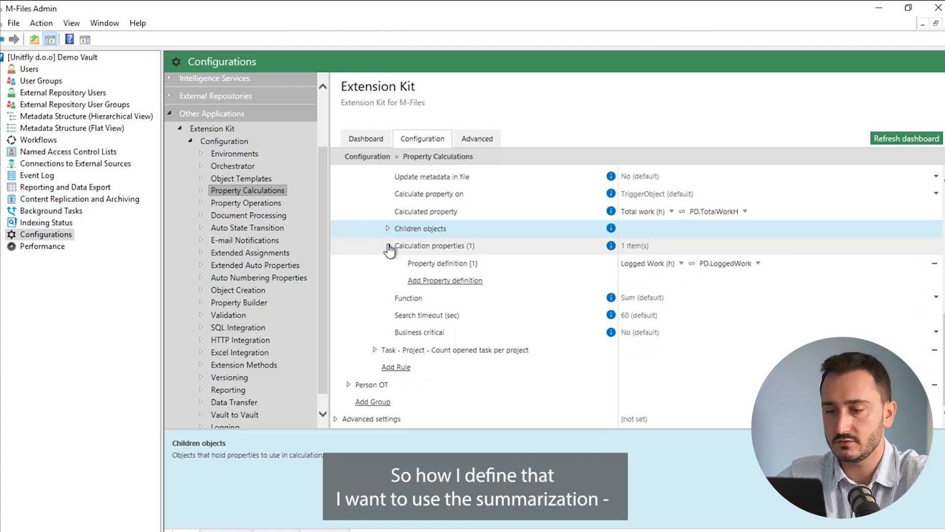
{"action": "left_click", "coordinate": [388, 246]}
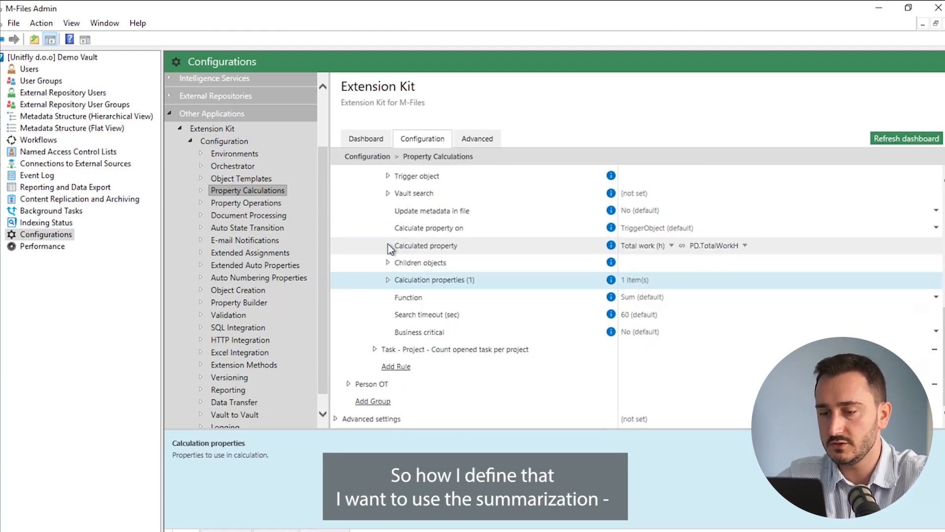
{"action": "left_click", "coordinate": [670, 297]}
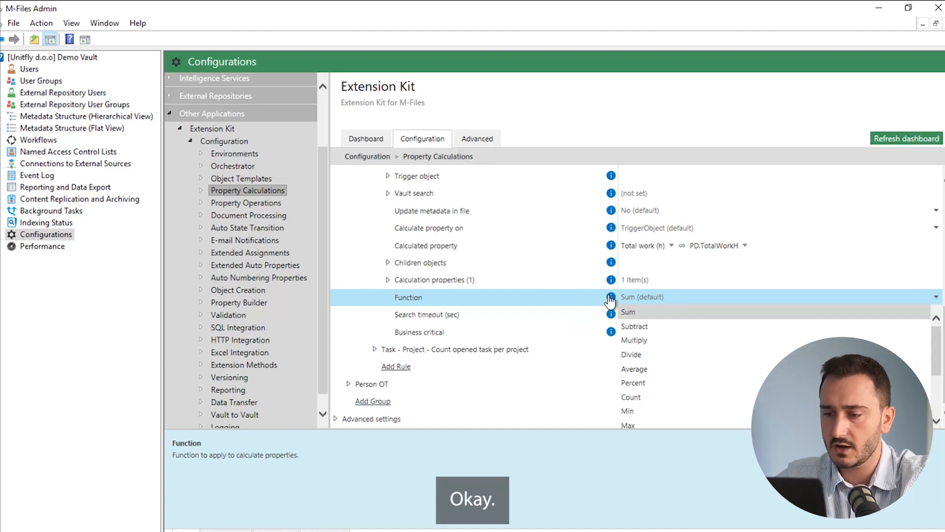
{"action": "left_click", "coordinate": [557, 304]}
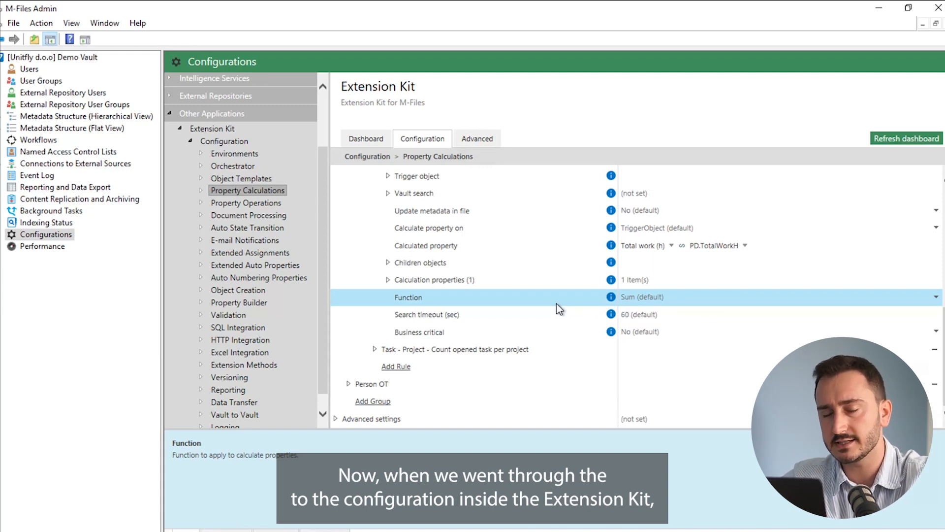
- Switch to the M-Files vault and start a new Hour Logging Event named New HLE
{"action": "left_click", "coordinate": [340, 530]}
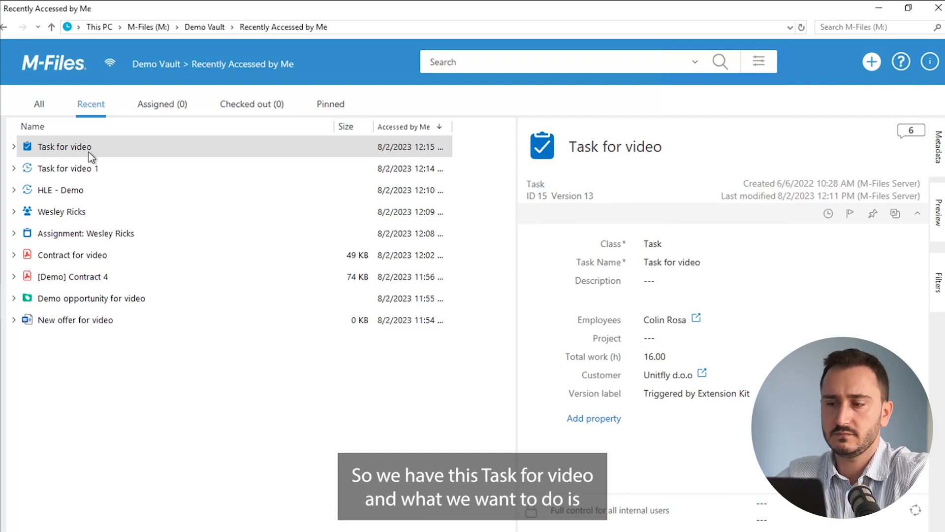
{"action": "left_click", "coordinate": [870, 63]}
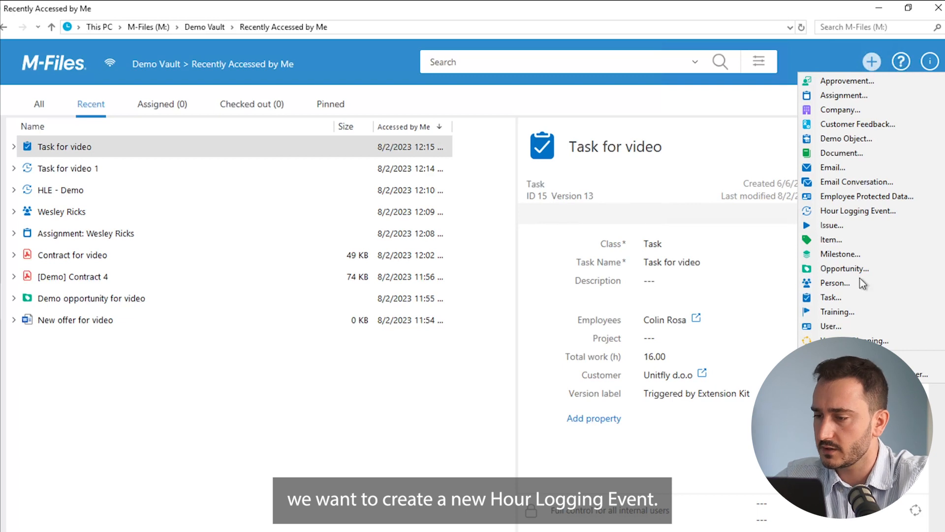
{"action": "left_click", "coordinate": [852, 212]}
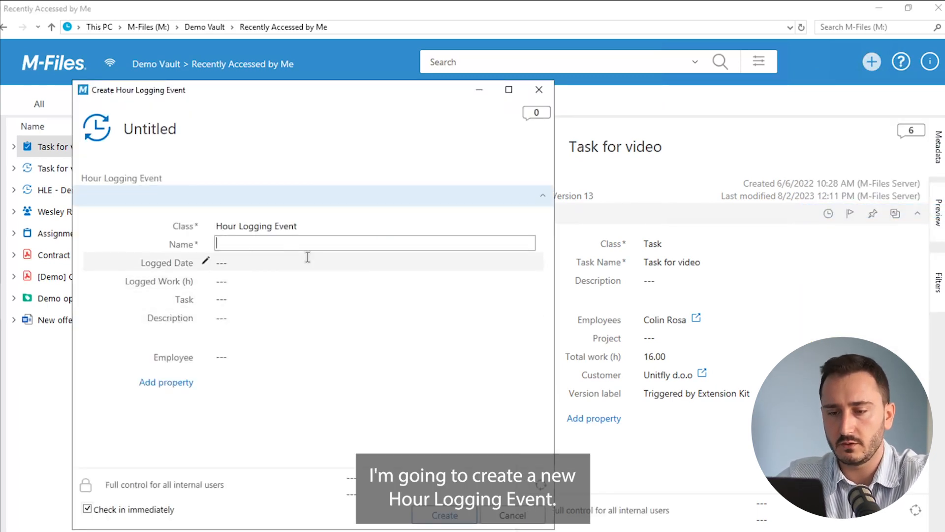
{"action": "type", "text": "New HLE"}
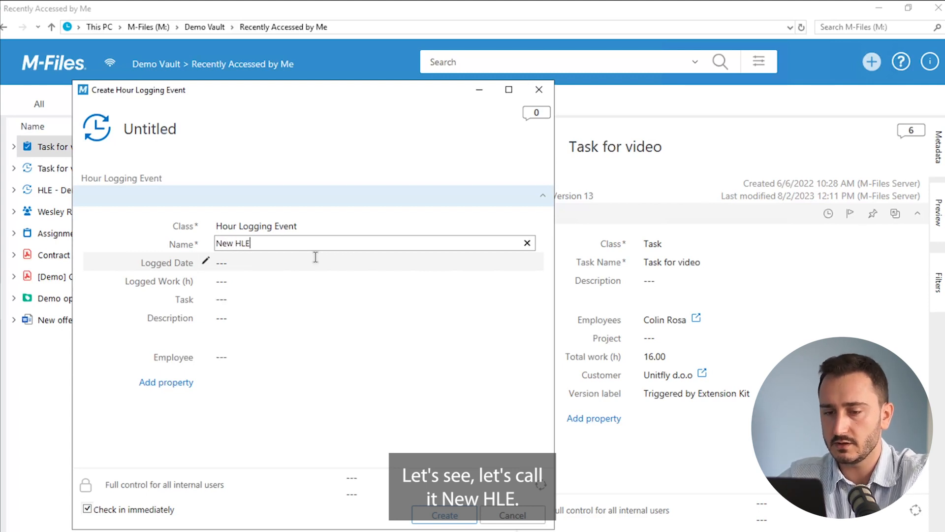
- Set the event's logged date to 8/2/2023 and its logged work to 4 hours
{"action": "left_click", "coordinate": [310, 257]}
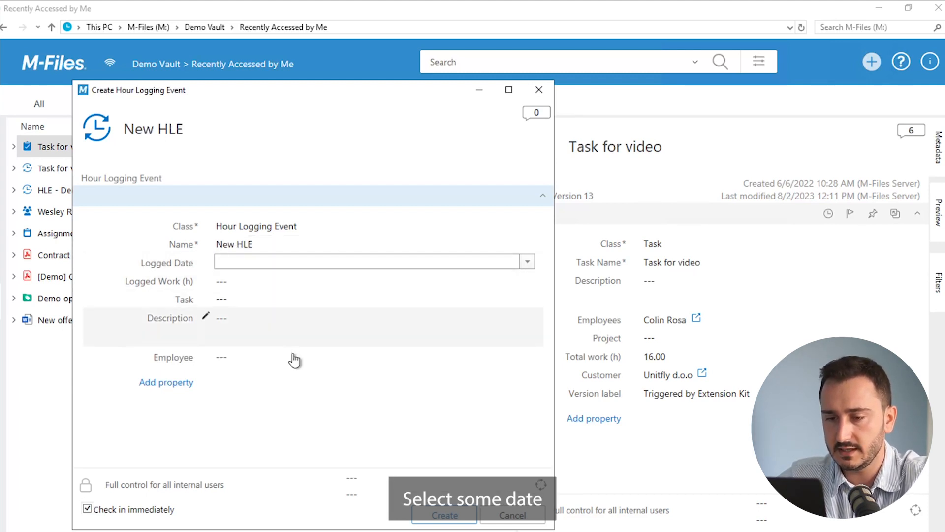
{"action": "left_click", "coordinate": [519, 262]}
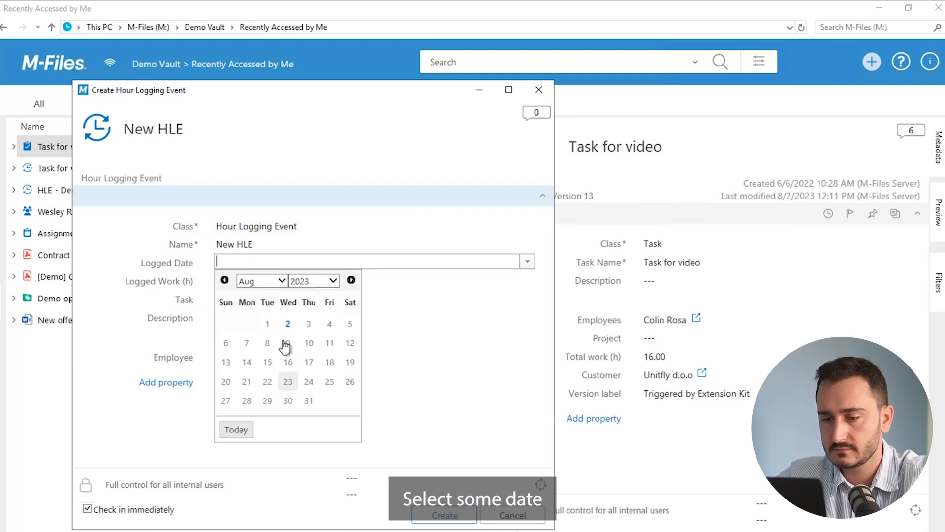
{"action": "left_click", "coordinate": [288, 316]}
{"action": "left_click", "coordinate": [245, 281]}
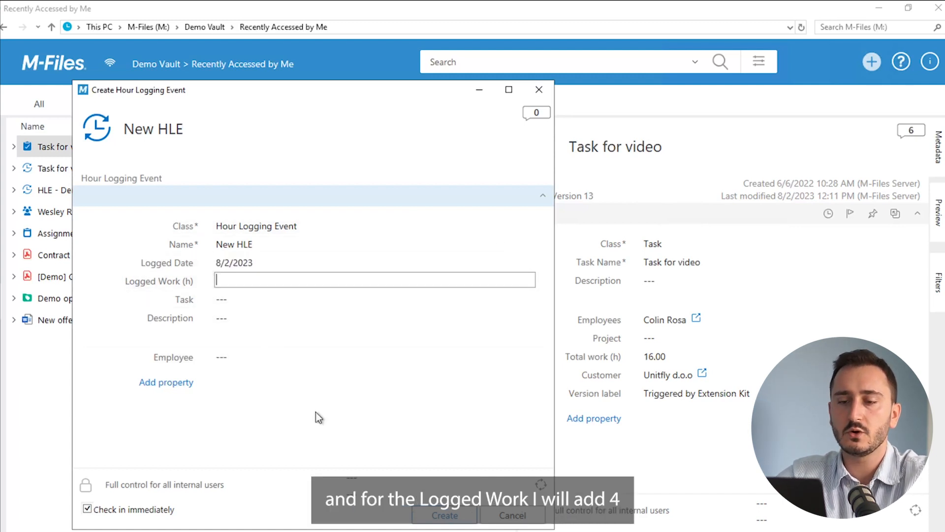
{"action": "type", "text": "4"}
{"action": "key", "text": "Tab"}
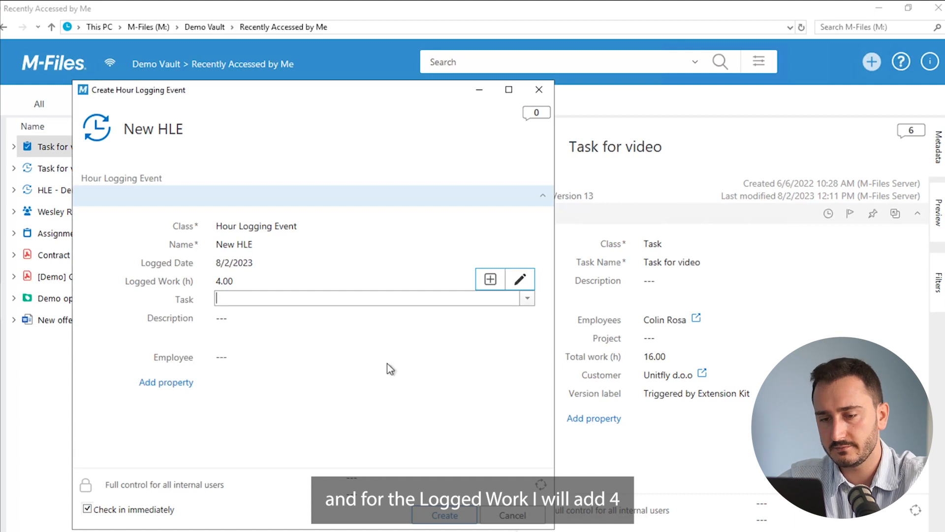
- Link the new hour logging event to the task Task for video
{"action": "left_click", "coordinate": [527, 300]}
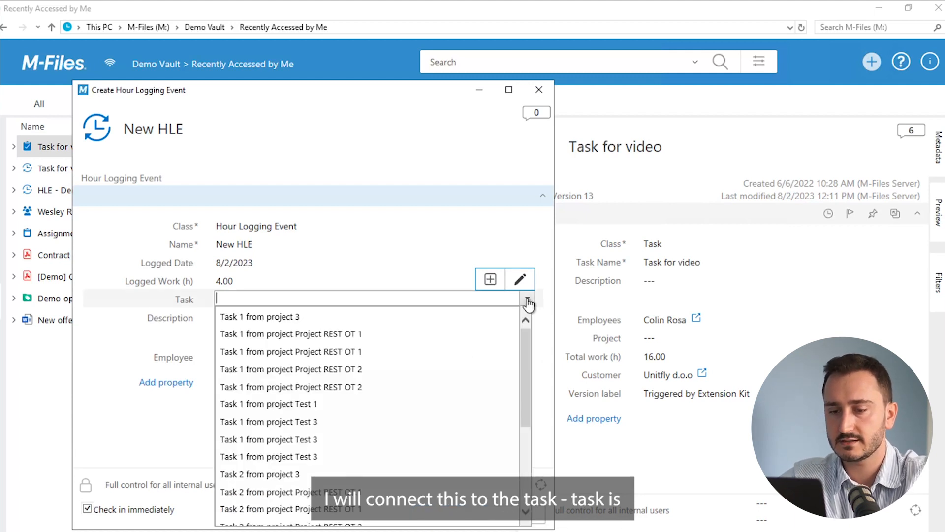
{"action": "type", "text": "demo"}
{"action": "key", "text": "ctrl+a"}
{"action": "type", "text": "task f"}
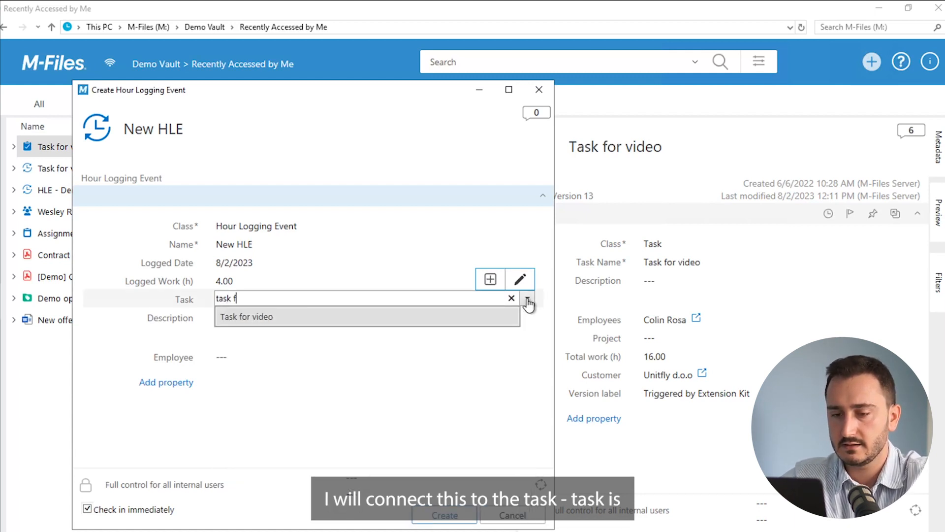
{"action": "left_click", "coordinate": [283, 317]}
- Leave the description empty, assign an employee to the event and create it
{"action": "left_click", "coordinate": [287, 325]}
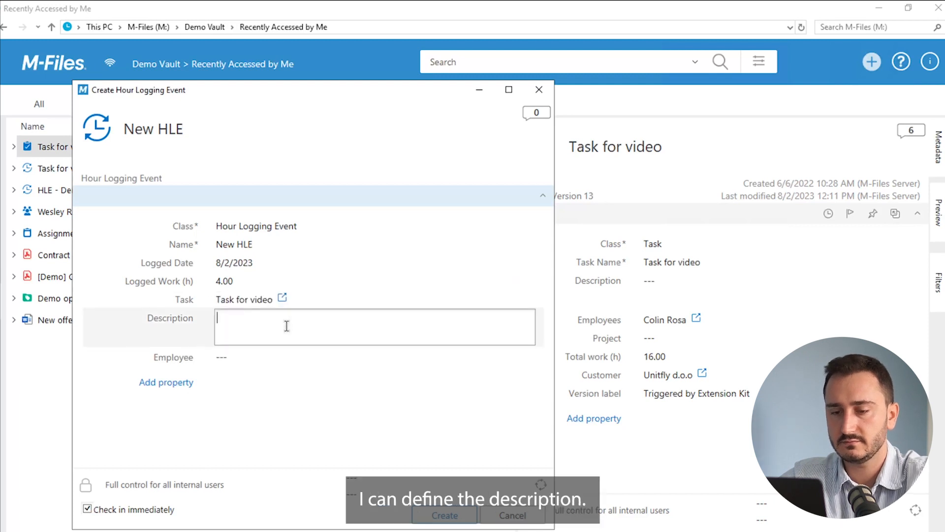
{"action": "left_click", "coordinate": [303, 355]}
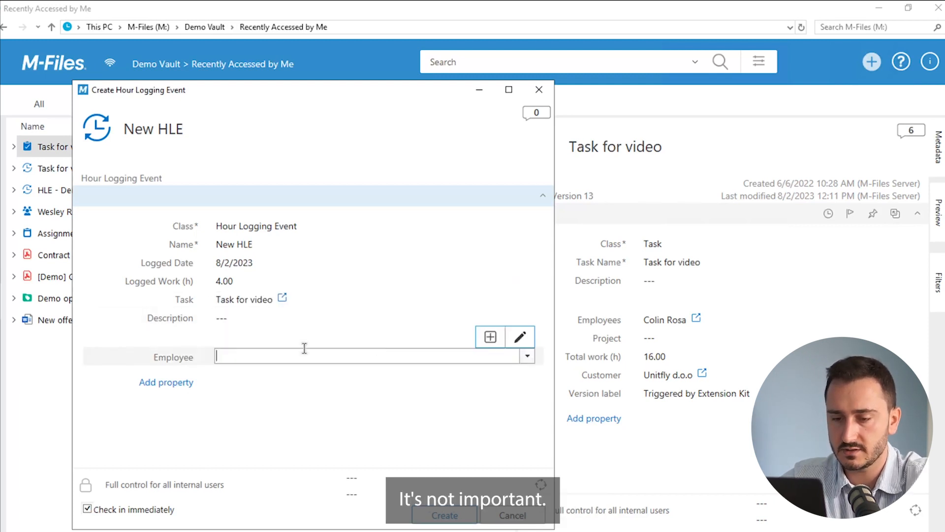
{"action": "left_click", "coordinate": [525, 358]}
{"action": "scroll", "coordinate": [242, 472], "scroll_direction": "down", "scroll_amount": 1}
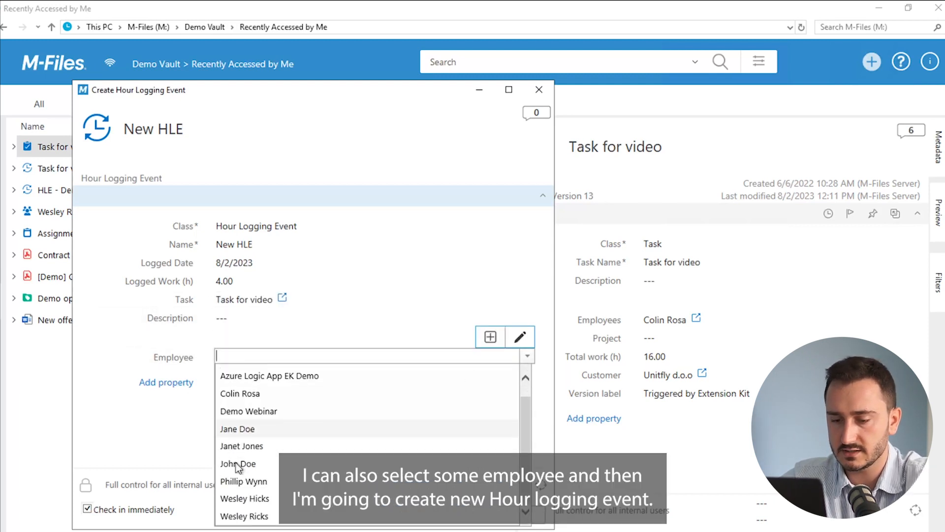
{"action": "left_click", "coordinate": [246, 497]}
{"action": "left_click", "coordinate": [431, 516]}
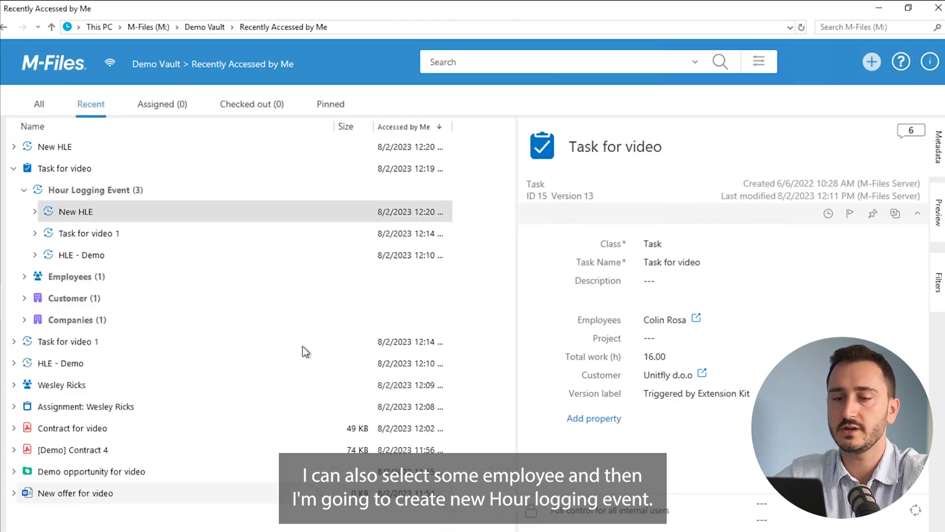
- Collapse Task for video, refresh the recent objects list and check the task's metadata
{"action": "left_click", "coordinate": [14, 168]}
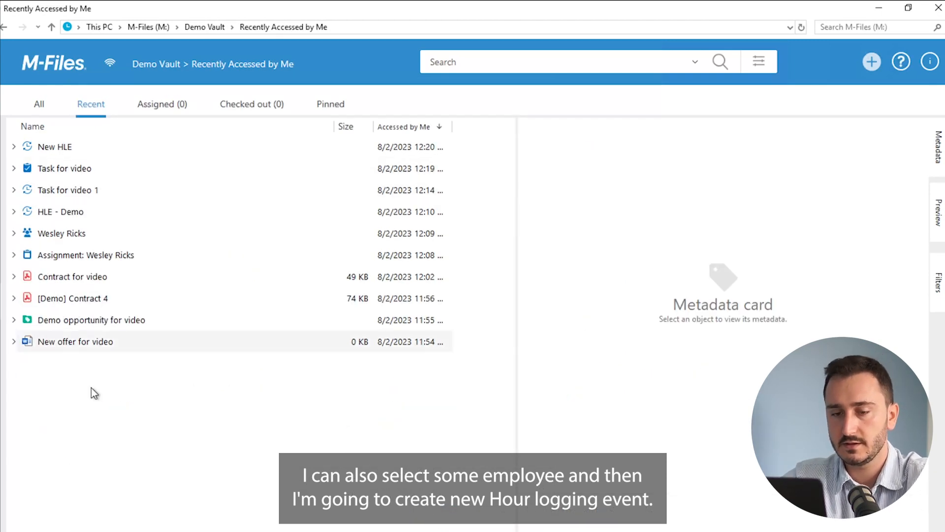
{"action": "right_click", "coordinate": [91, 388]}
{"action": "left_click", "coordinate": [152, 310]}
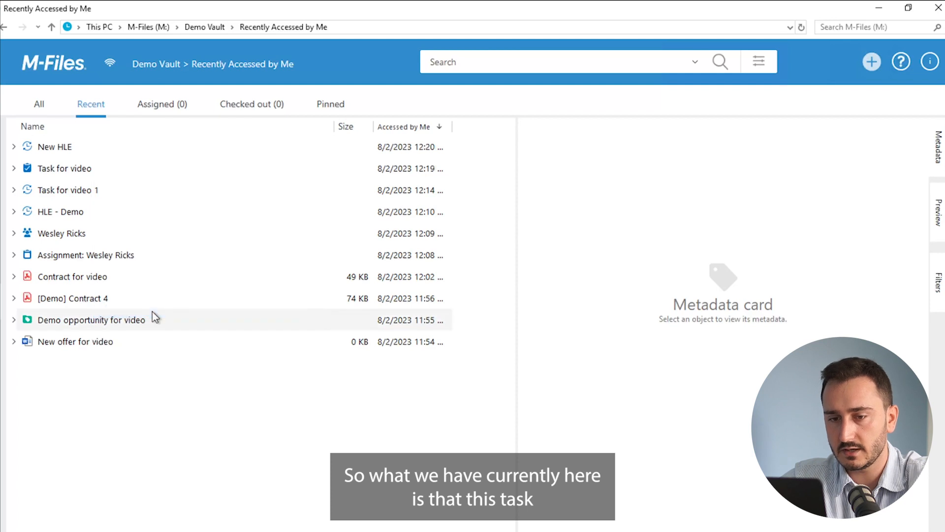
{"action": "left_click", "coordinate": [68, 170]}
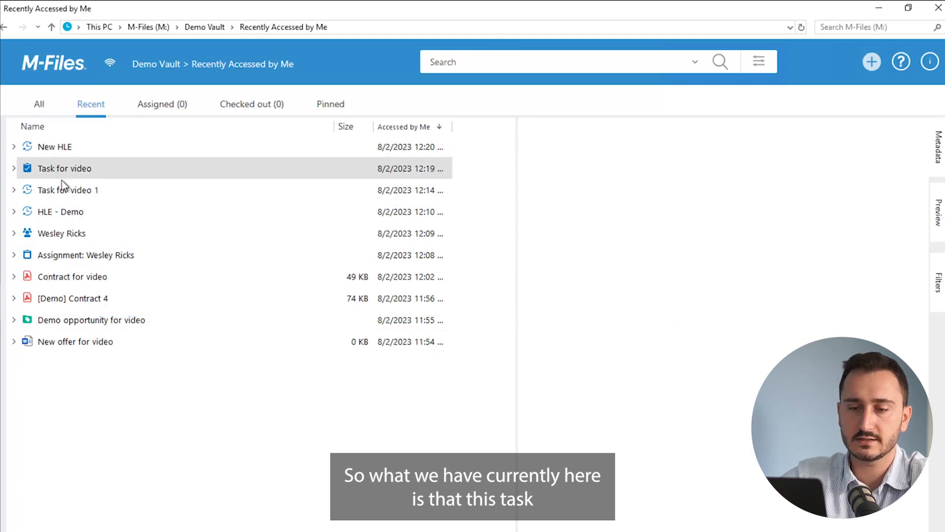
{"action": "left_click", "coordinate": [86, 171]}
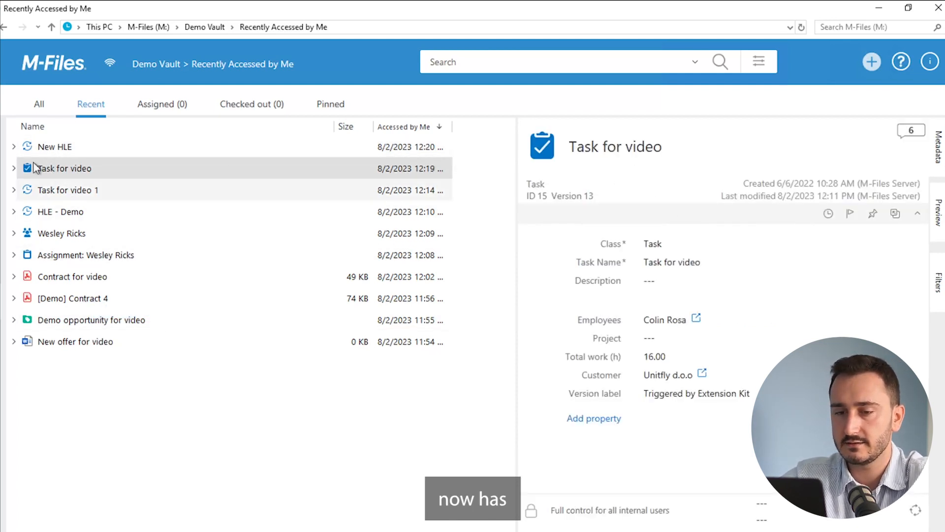
- Refresh the list again and expand Task for video to check its hour logging events and total work
{"action": "left_click", "coordinate": [14, 168]}
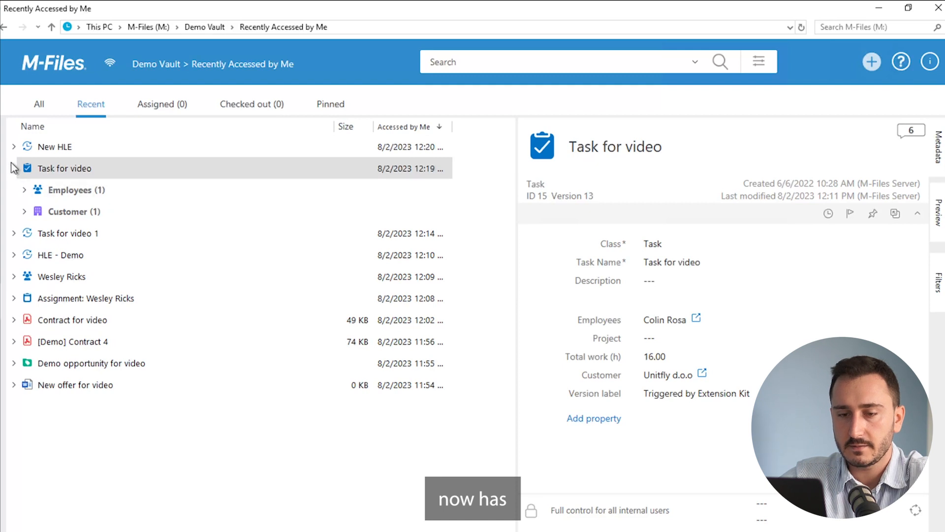
{"action": "left_click", "coordinate": [13, 169]}
{"action": "right_click", "coordinate": [109, 392]}
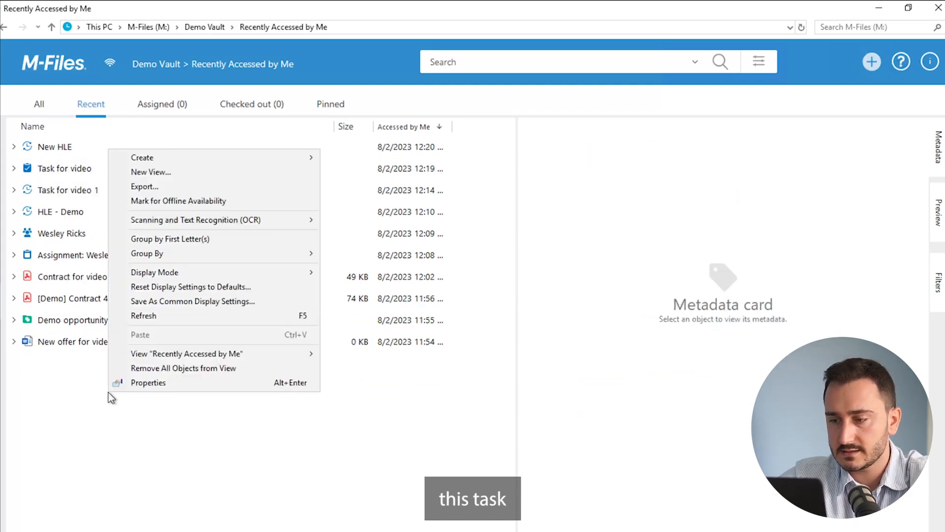
{"action": "left_click", "coordinate": [144, 316]}
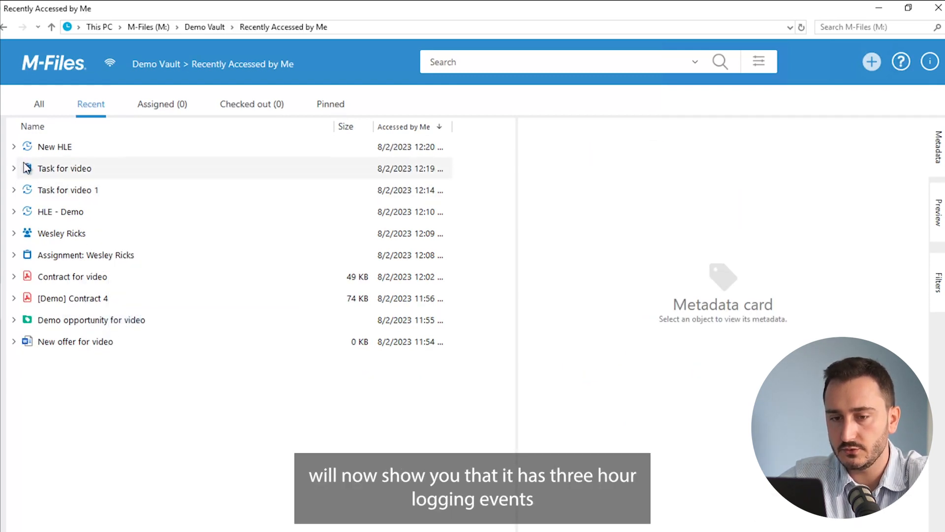
{"action": "left_click", "coordinate": [14, 168]}
{"action": "left_click", "coordinate": [57, 169]}
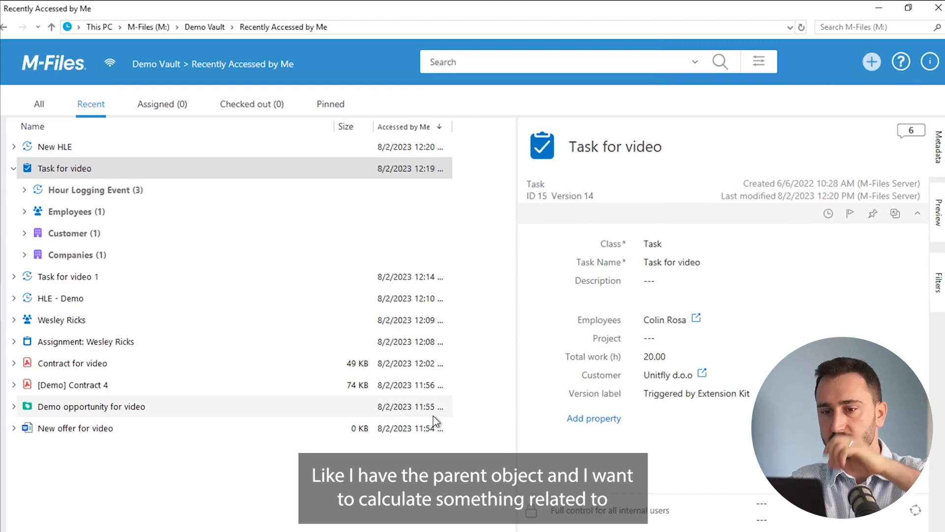
- Switch to M-Files Admin and review the total work rule's settings, including its calculation properties
{"action": "key", "text": "alt+Tab"}
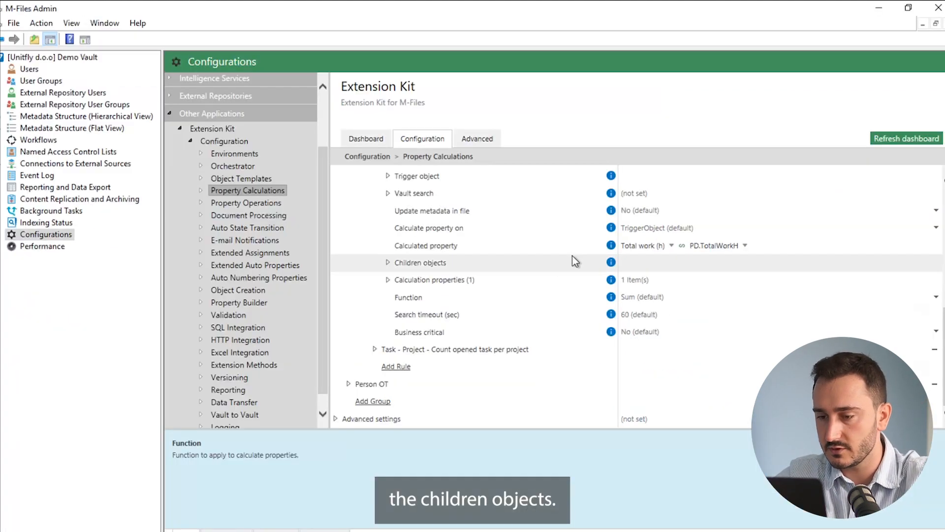
{"action": "scroll", "coordinate": [464, 333], "scroll_direction": "up", "scroll_amount": 1}
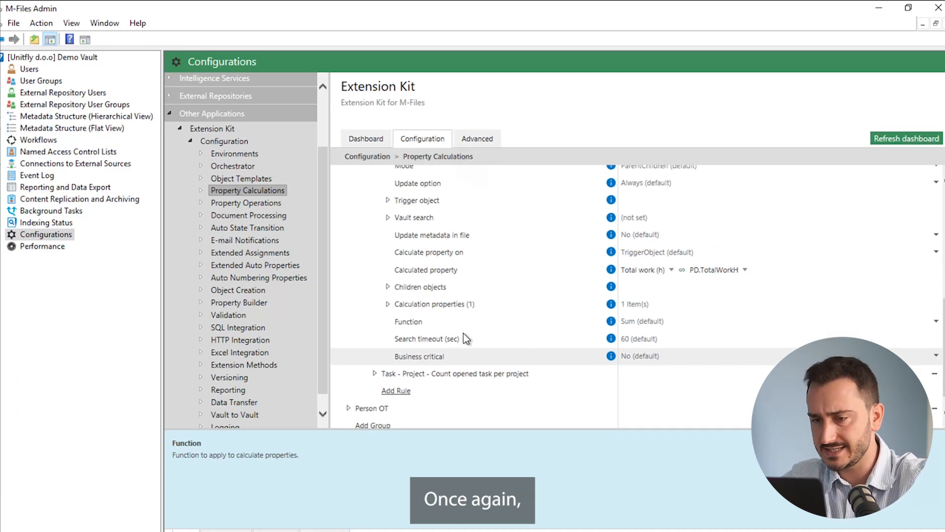
{"action": "scroll", "coordinate": [463, 333], "scroll_direction": "up", "scroll_amount": 3}
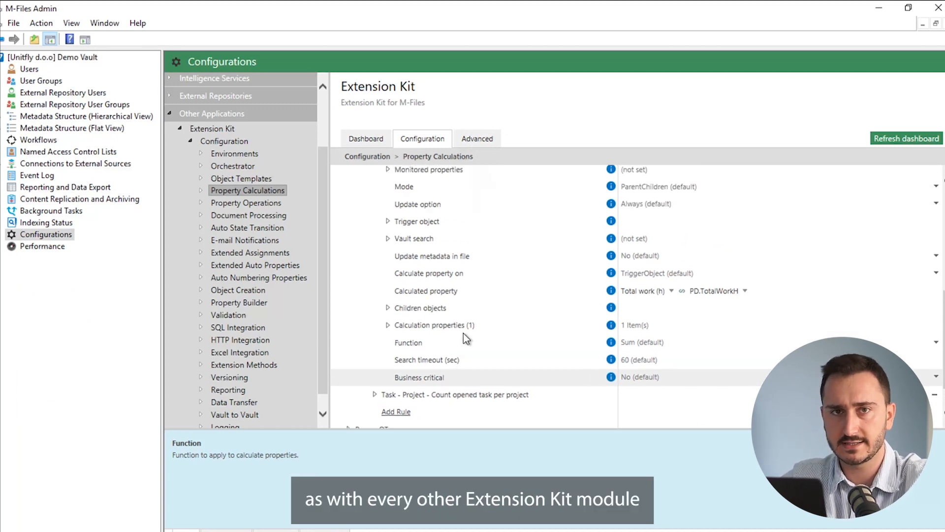
{"action": "scroll", "coordinate": [462, 333], "scroll_direction": "up", "scroll_amount": 1}
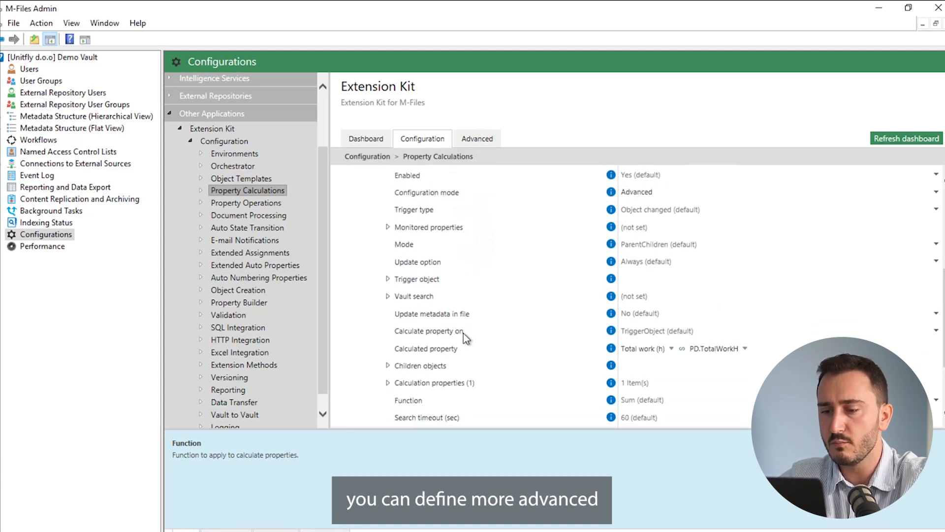
{"action": "scroll", "coordinate": [463, 333], "scroll_direction": "down", "scroll_amount": 3}
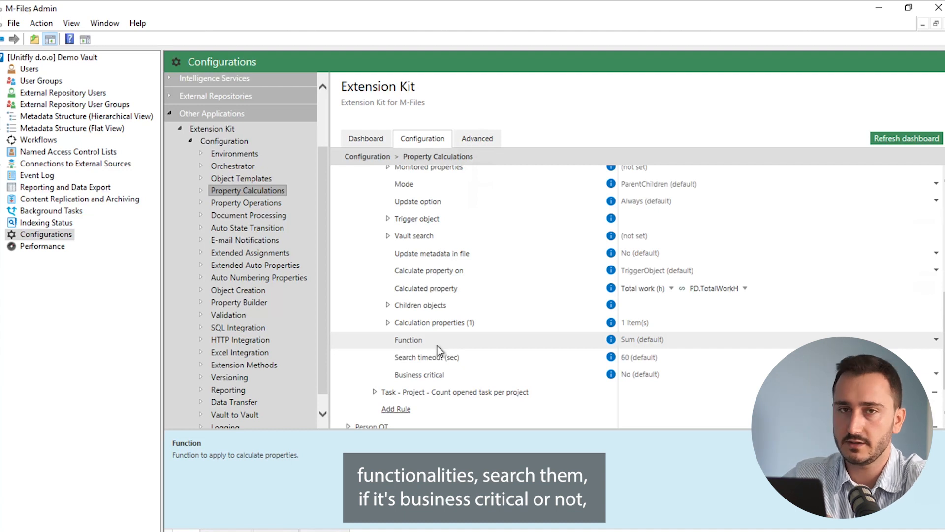
{"action": "left_click", "coordinate": [389, 322]}
{"action": "left_click", "coordinate": [389, 322]}
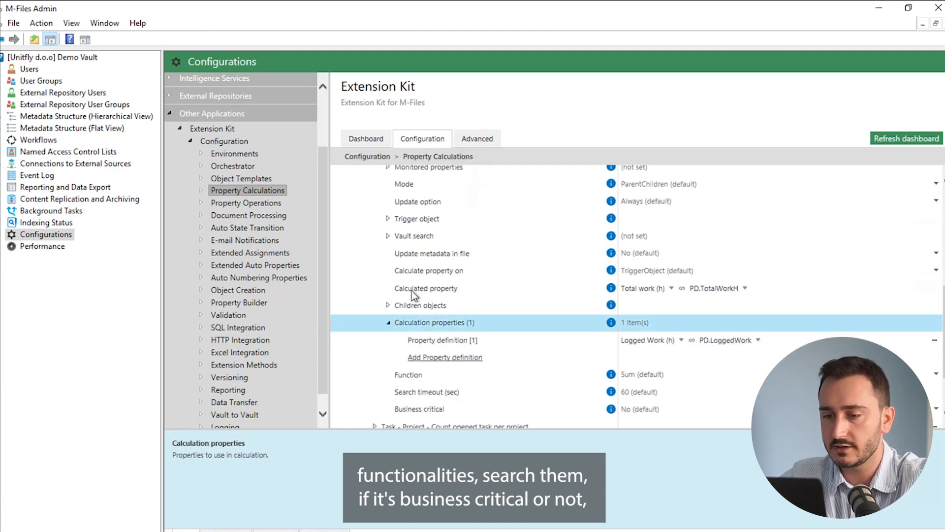